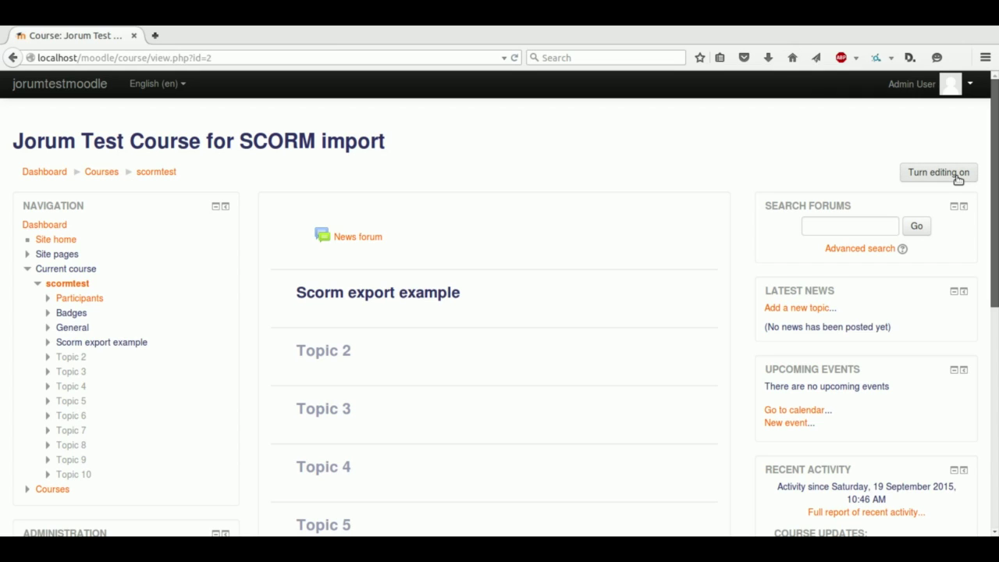
- Turn editing on for the Jorum Test Course for SCORM import page
click(959, 179)
click(959, 179)
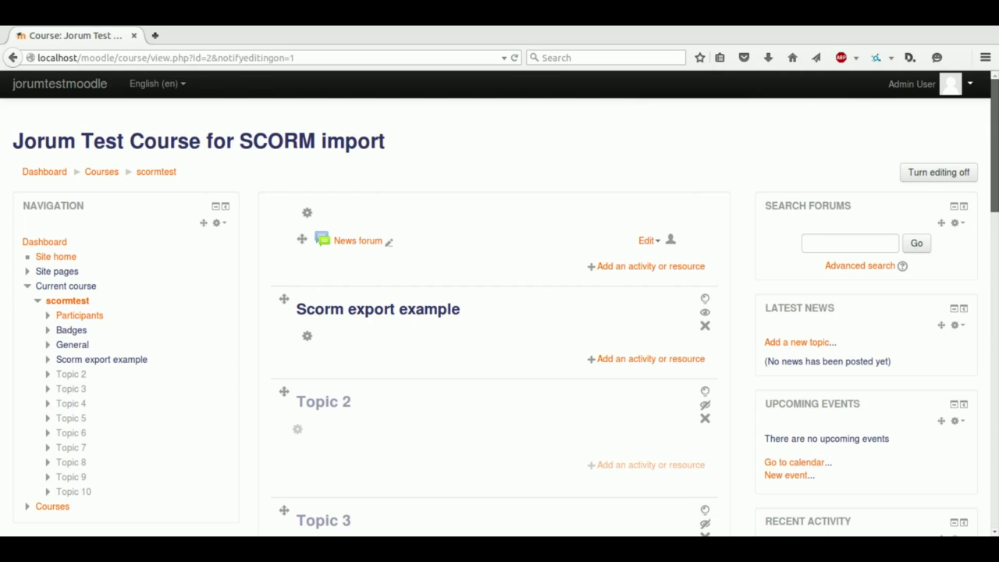
- Drag Calculations_for_Painting SCORM.zip from the SCORM folder onto the Scorm export example section
drag(466, 139, 705, 142)
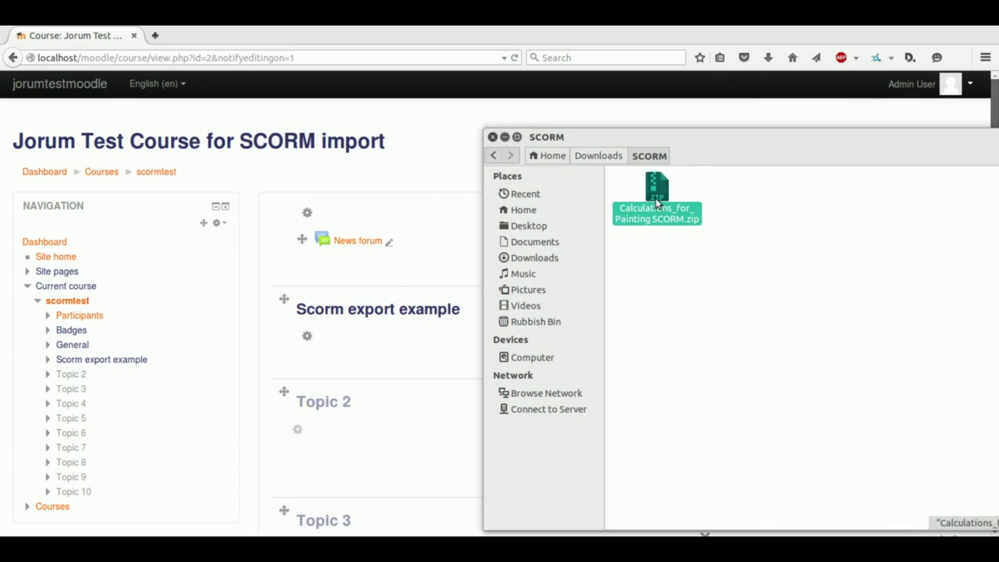
mouse_move(656, 199)
mouse_down()
mouse_move(378, 360)
mouse_move(416, 367)
mouse_up()
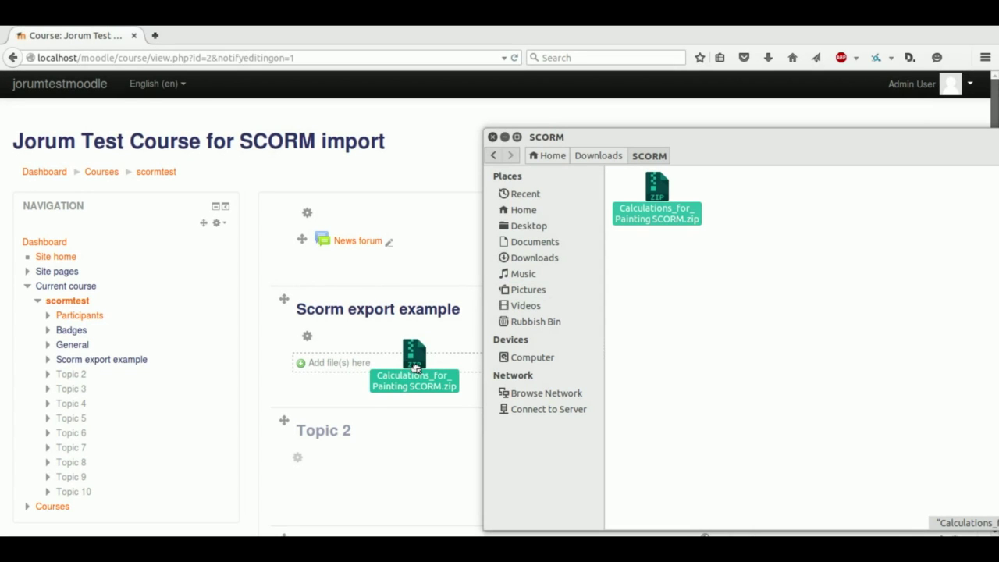
drag(414, 367, 414, 369)
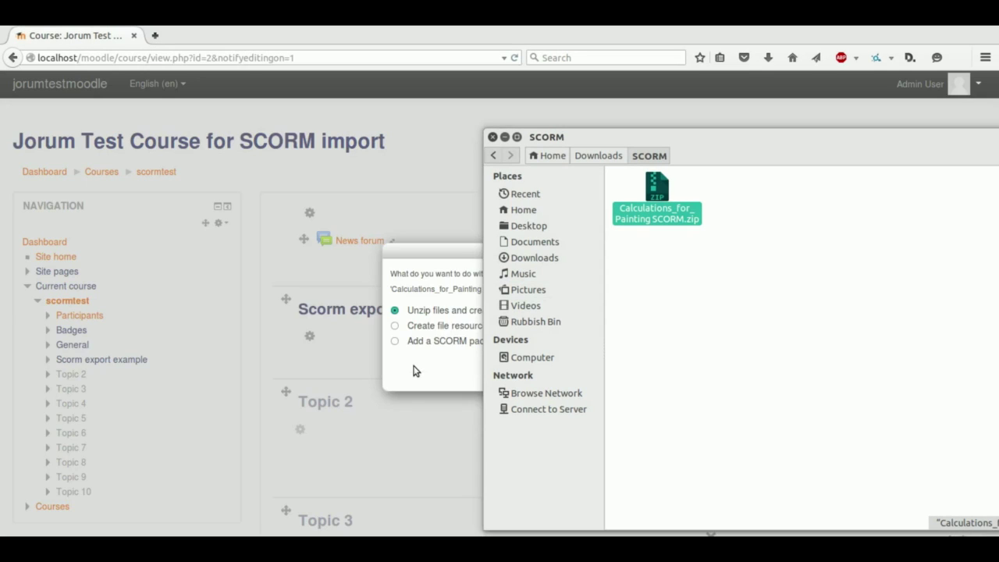
- Upload the dropped zip as a SCORM package activity in the Scorm export example section
click(505, 138)
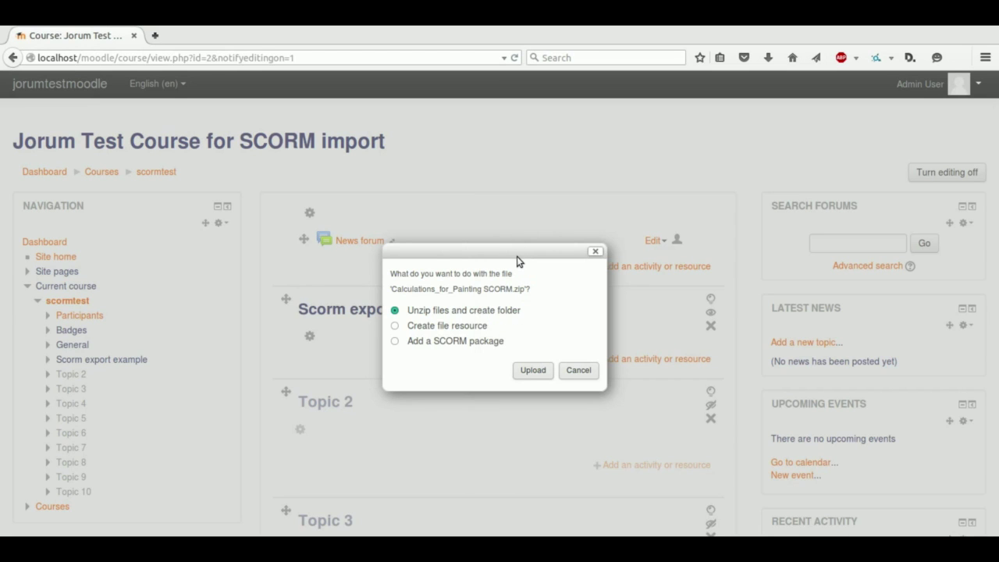
click(394, 341)
click(537, 375)
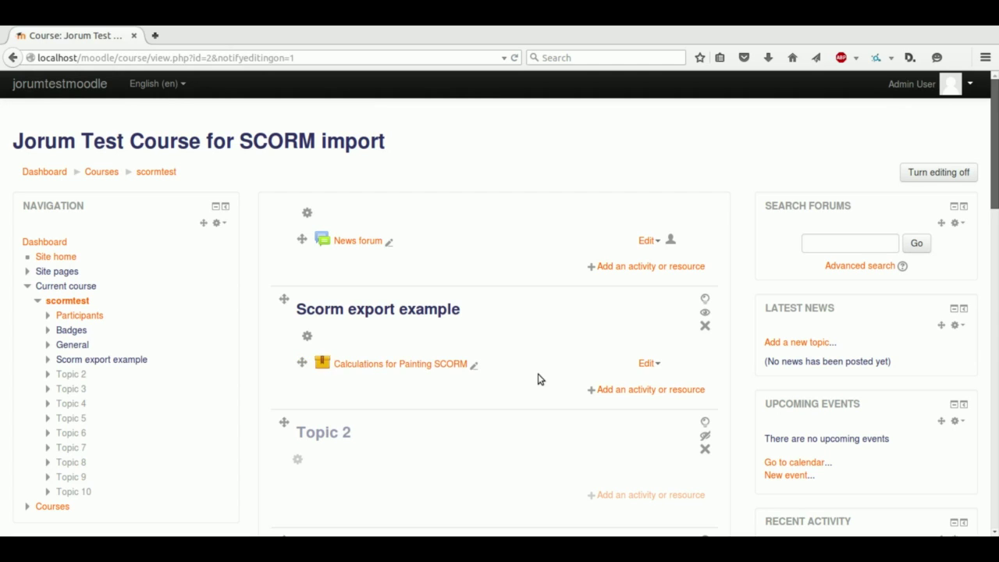
- Start renaming the activity, replacing the leading words with 'Jorum' and appending 'package example'
click(474, 366)
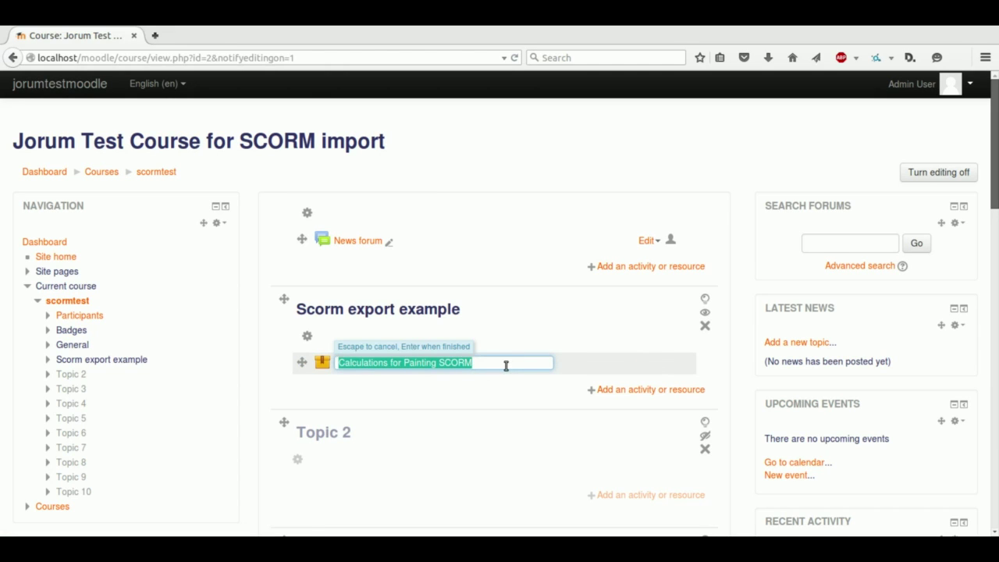
click(505, 365)
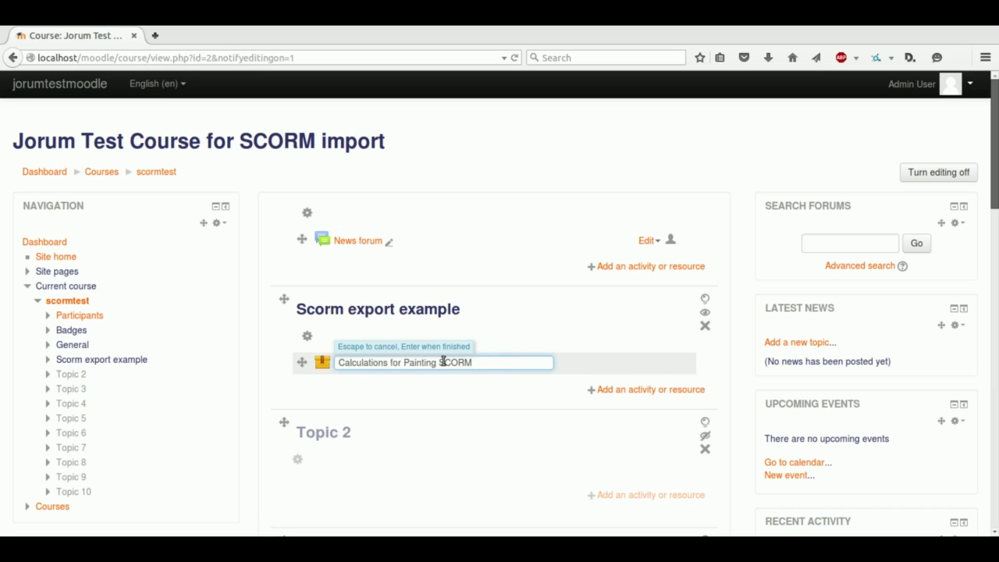
drag(442, 363, 348, 353)
text(Jo)
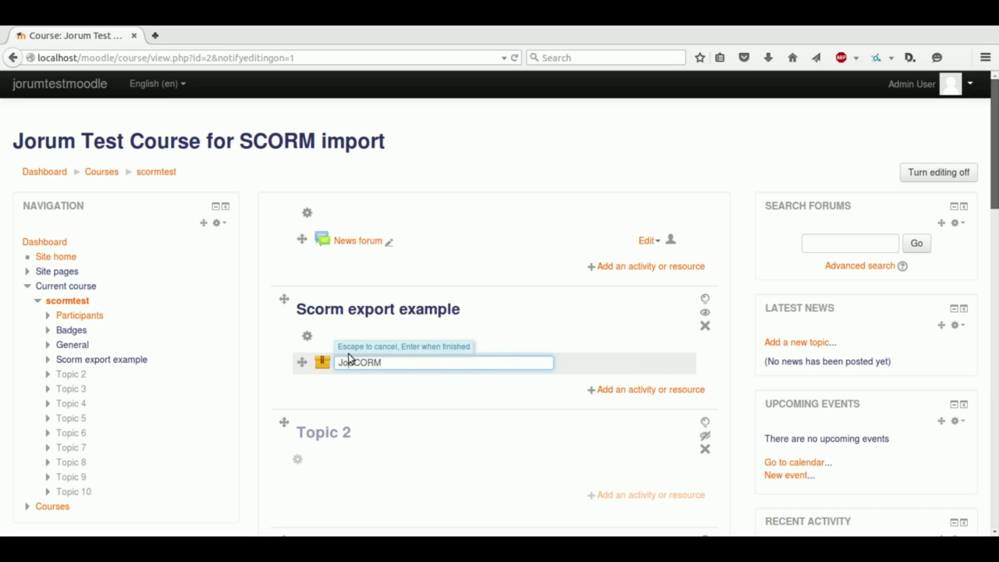
text(rum)
key(End)
text(pack)
text(age example)
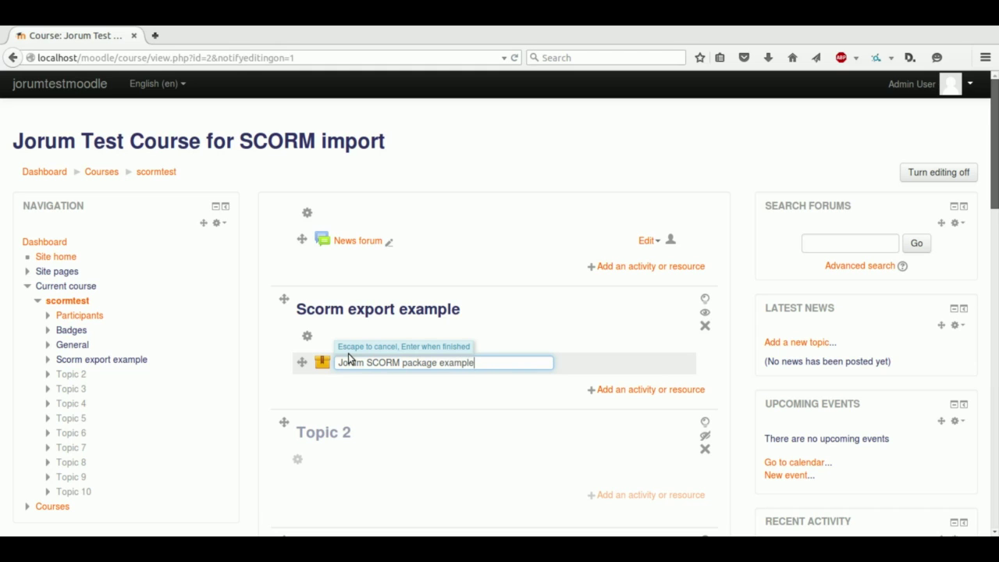
- Cancel the rename and delete the Calculations for Painting SCORM activity
key(Escape)
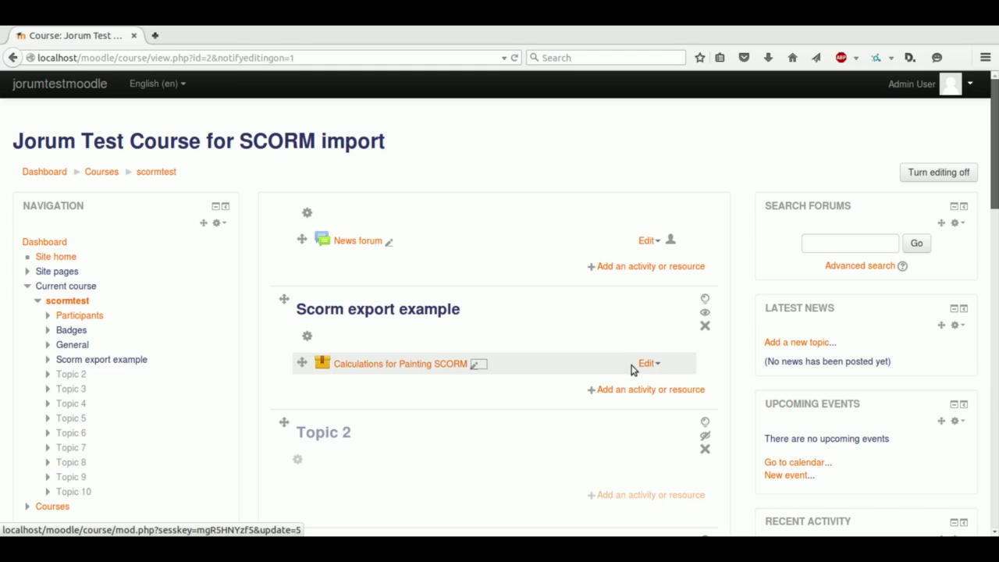
click(658, 365)
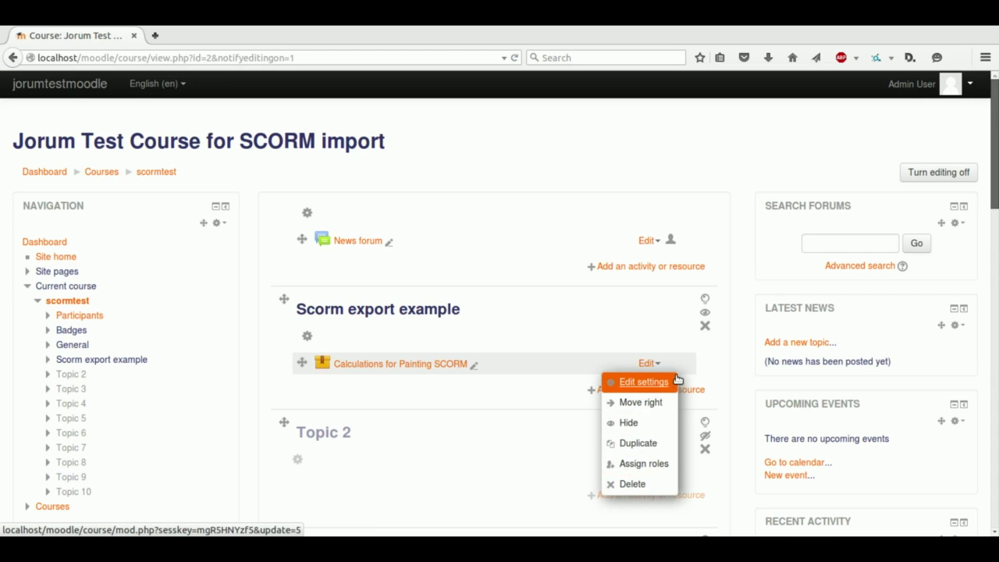
click(664, 344)
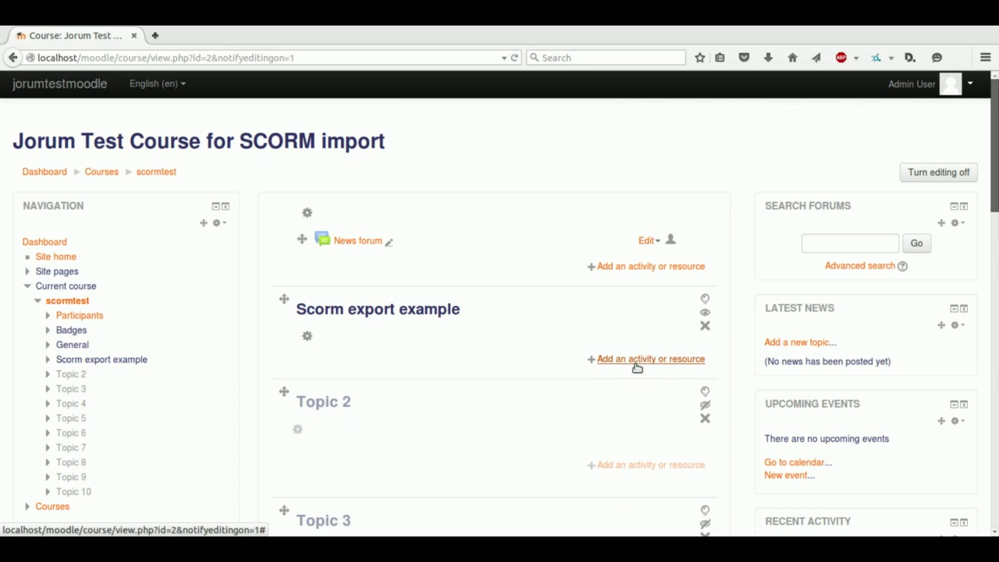
- Choose SCORM package in the activity chooser for the Scorm export example section
click(636, 361)
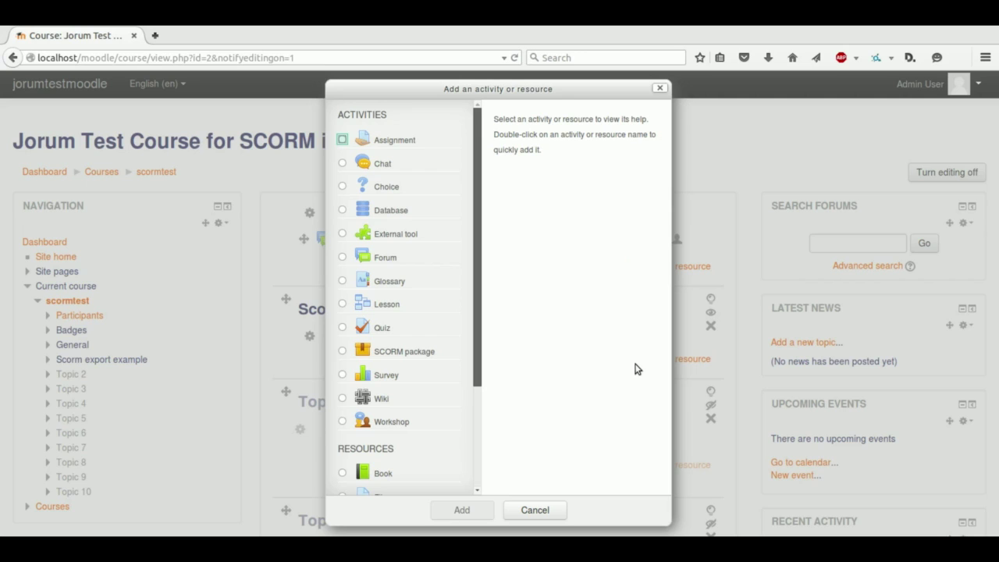
click(376, 352)
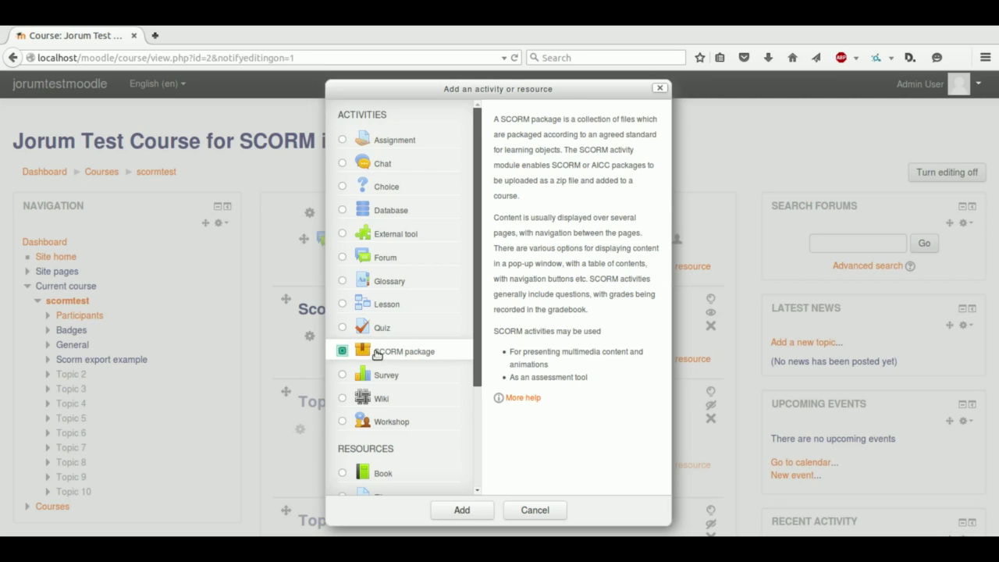
click(484, 511)
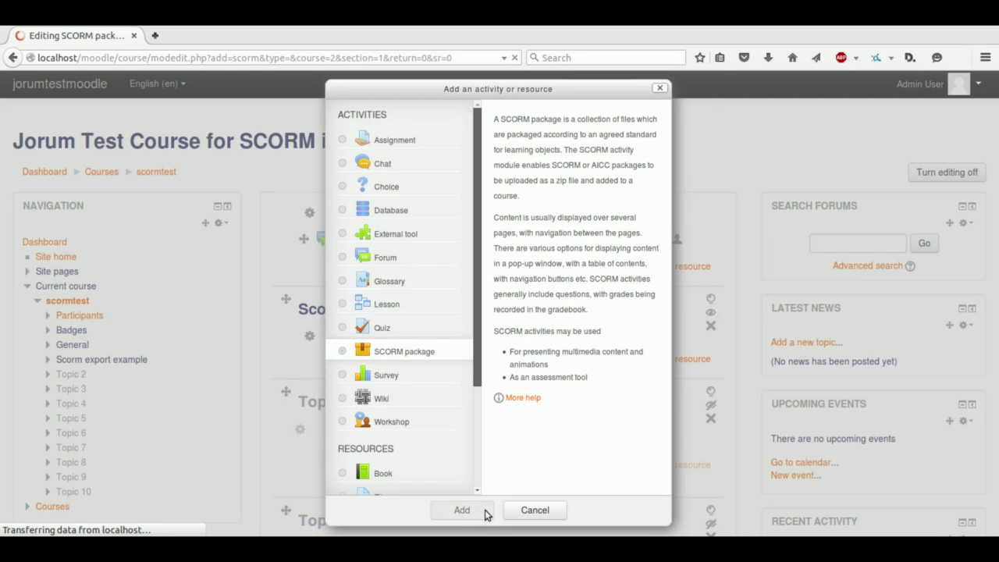
- Name the new activity 'Example SCORM Package import'
scroll(486, 328, down, 2)
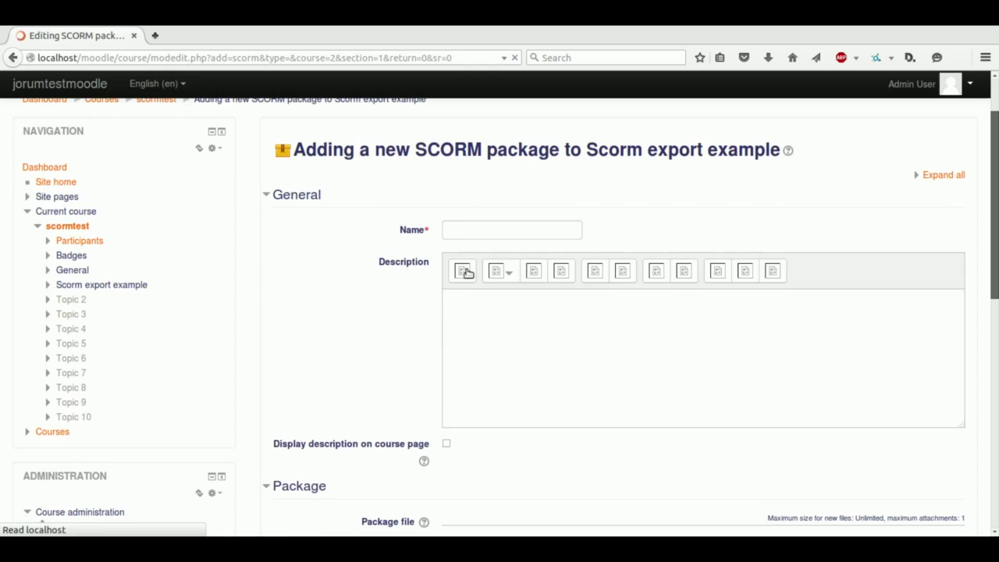
click(455, 228)
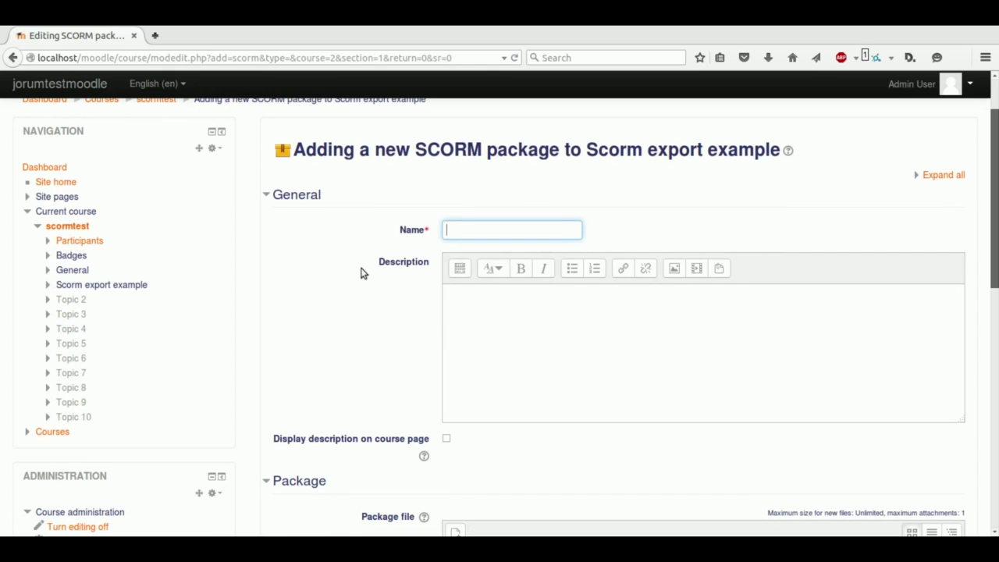
text(Exam)
text(ple SCORM P)
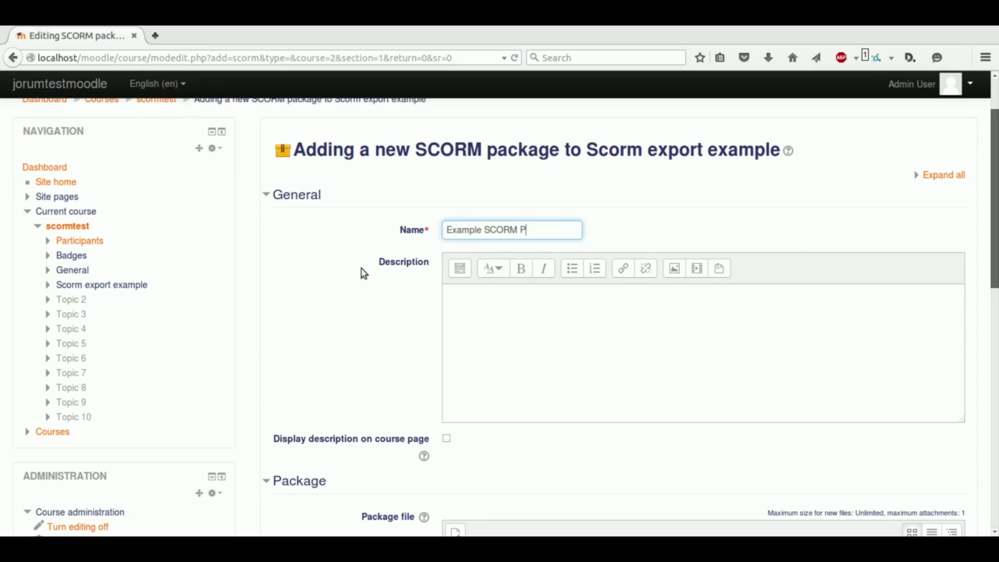
text(ackage imp)
text(ort)
- Add the description 'An example of a SCORM package downloaded from Jorum and imported into Moodle', shown on the course page
click(500, 334)
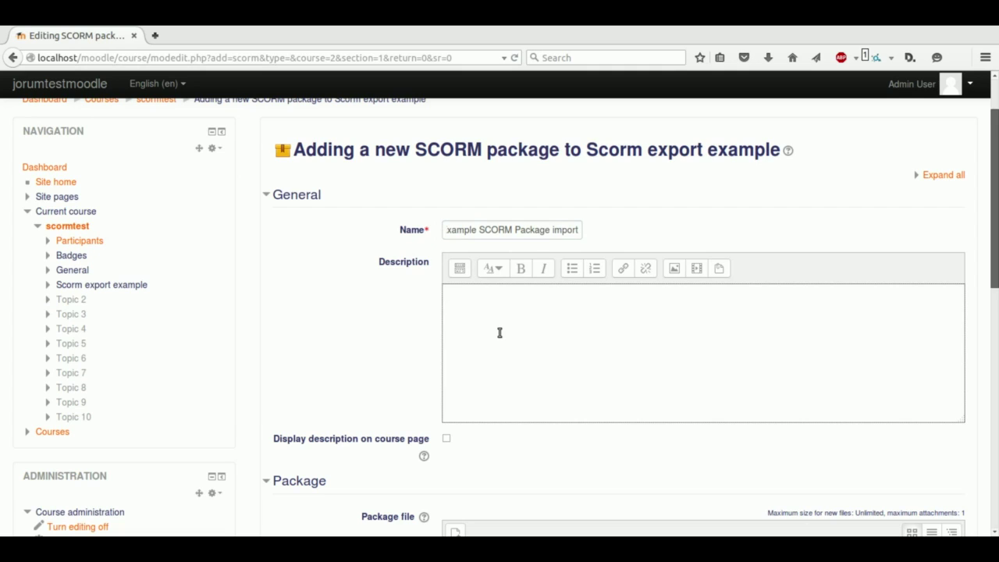
text(An example )
text(of a SCORM )
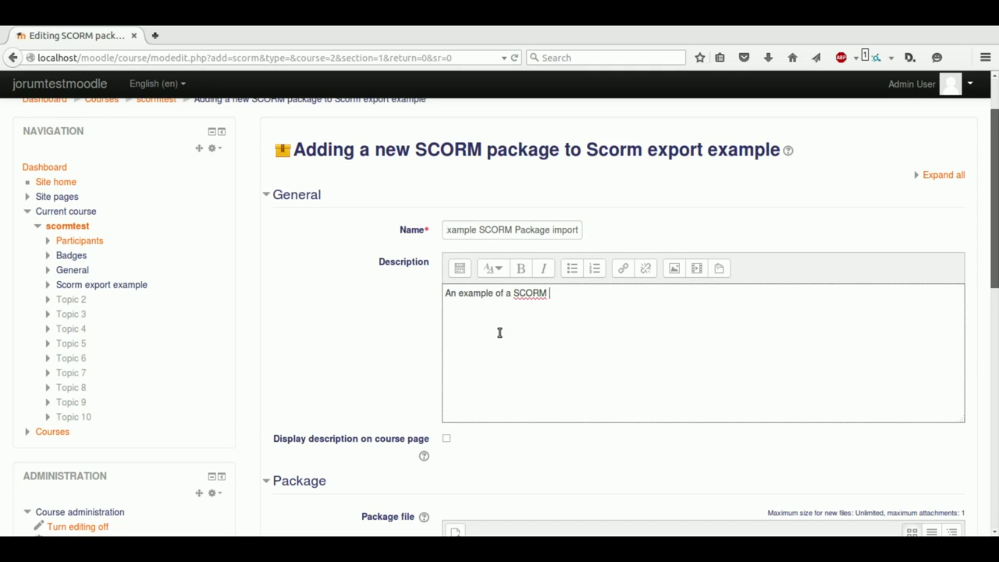
text(package down)
text(loadedf)
key(BackSpace)
key(BackSpace)
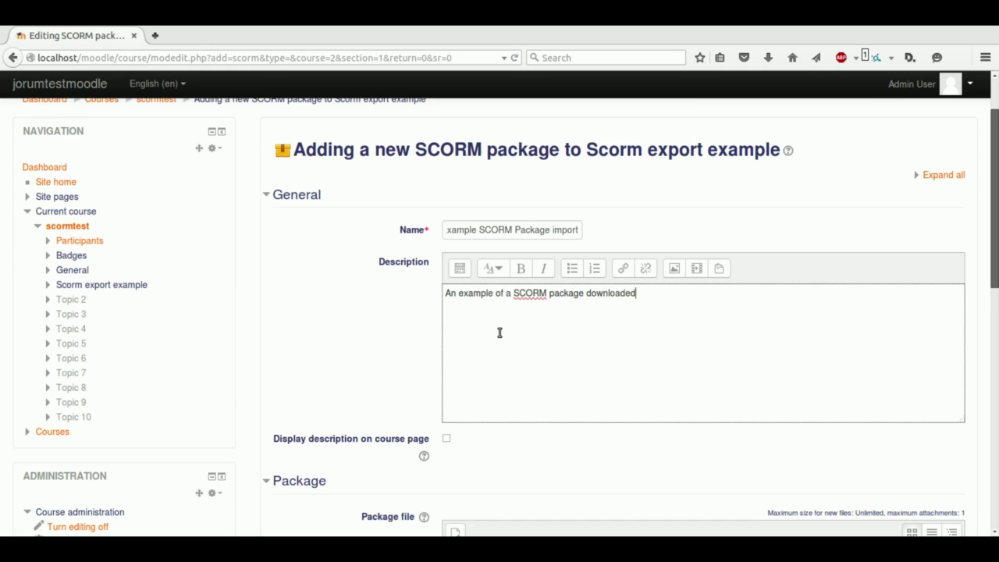
text(from Joru)
text(m and imported i)
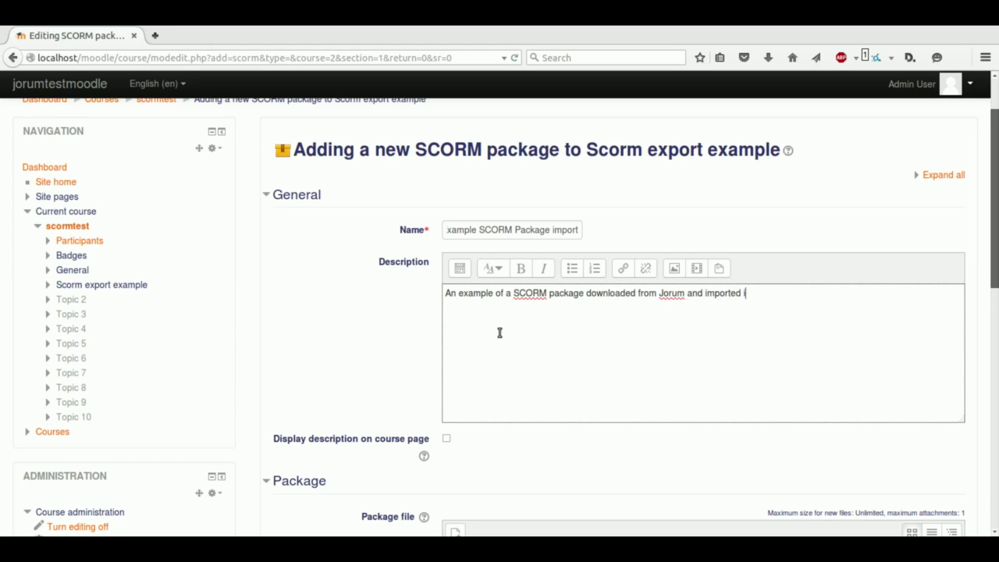
text(nto Moodle)
click(448, 438)
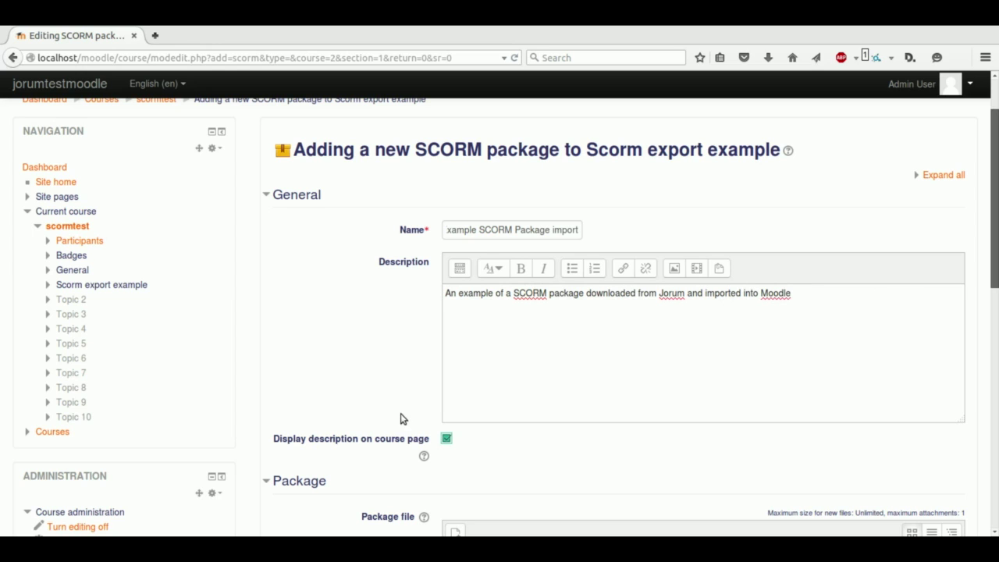
- Upload Calculations_for_Painting SCORM.zip from Downloads/SCORM as the package file
scroll(402, 417, down, 3)
scroll(400, 416, down, 3)
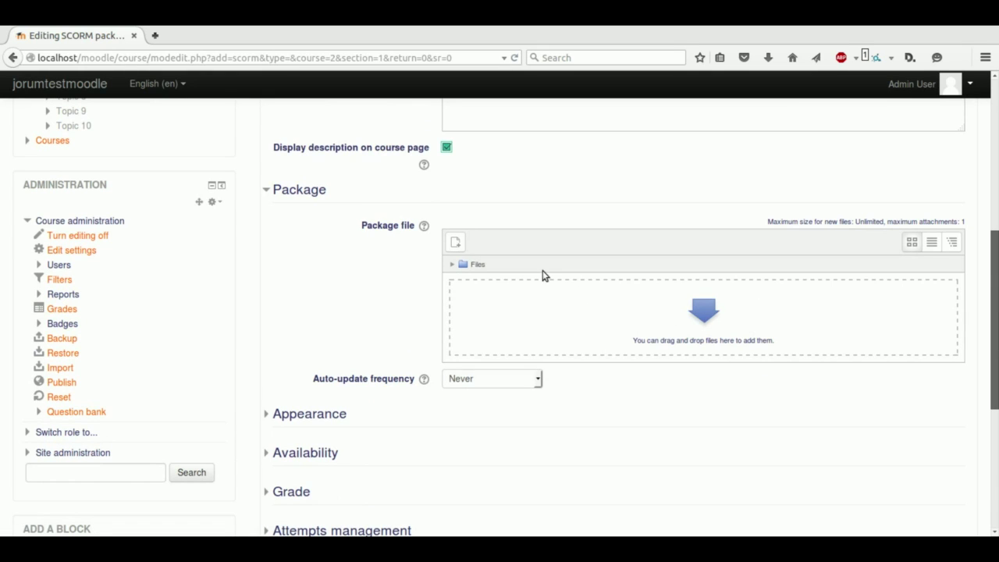
click(461, 247)
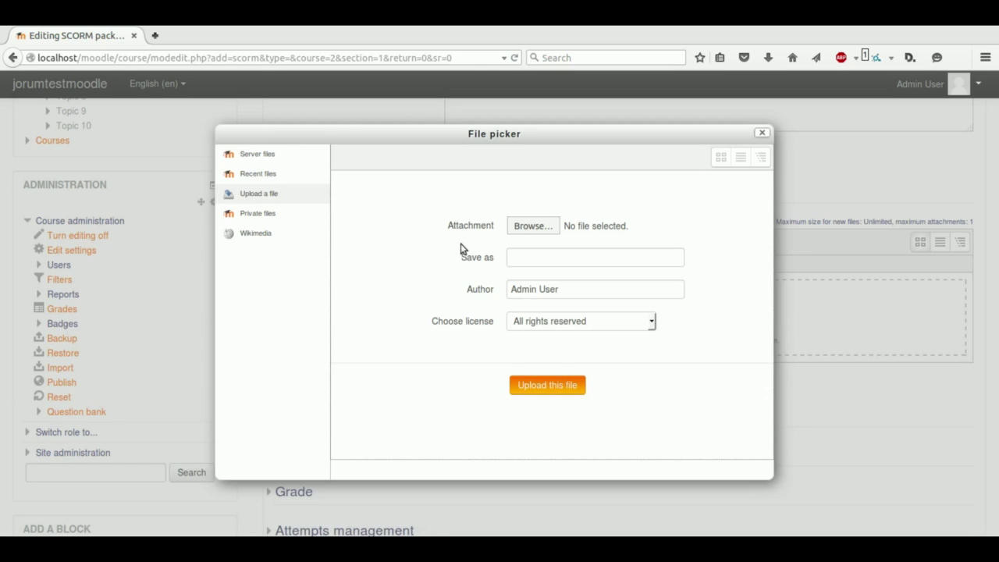
click(557, 228)
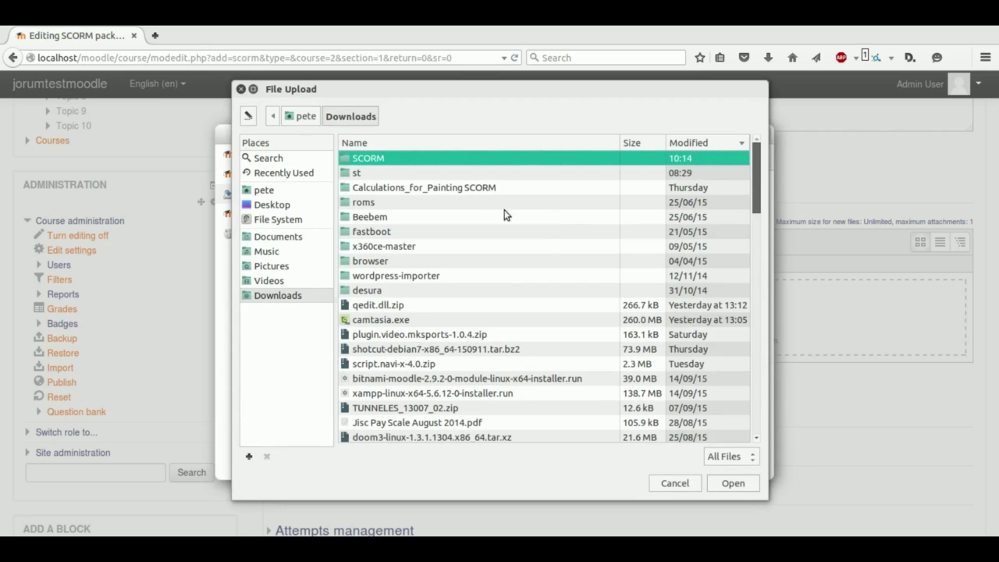
double_click(416, 157)
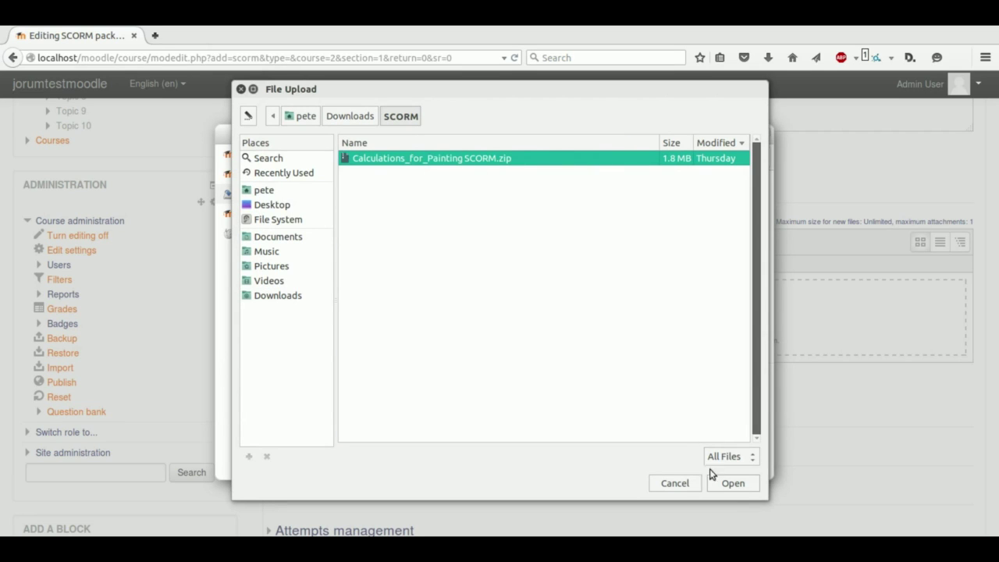
click(731, 483)
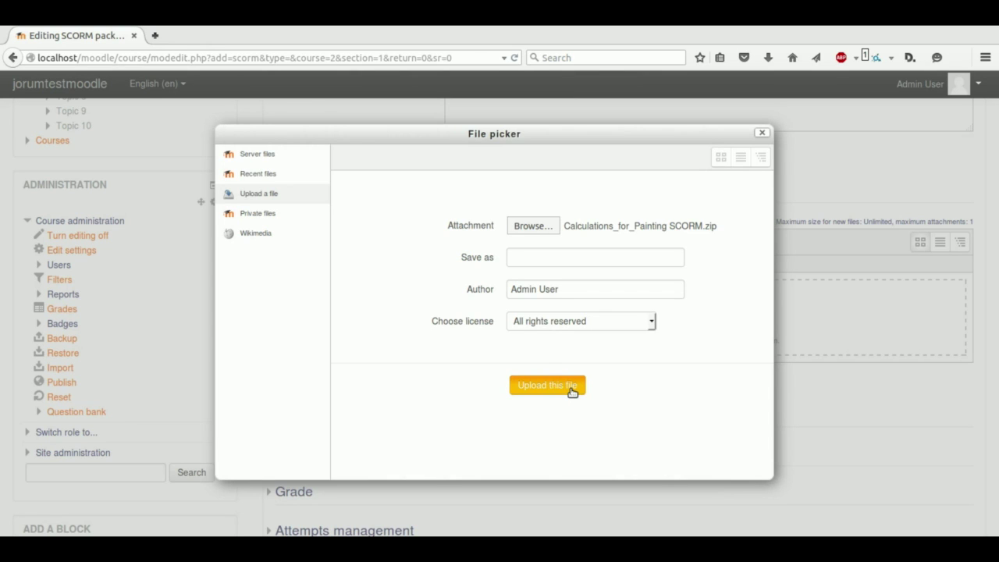
click(547, 385)
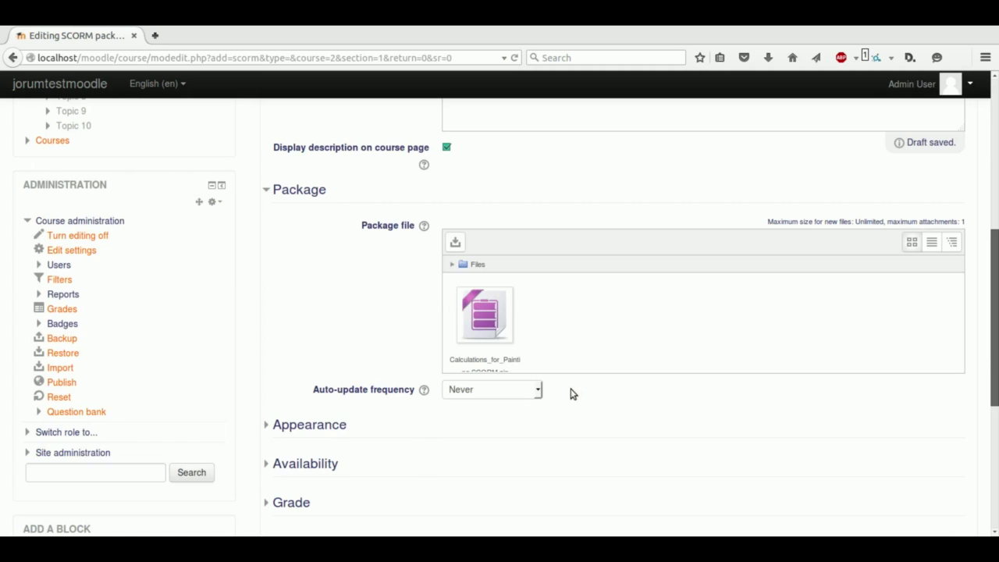
- Save the Example SCORM Package import activity and return to the course page
scroll(570, 393, down, 2)
scroll(571, 394, down, 3)
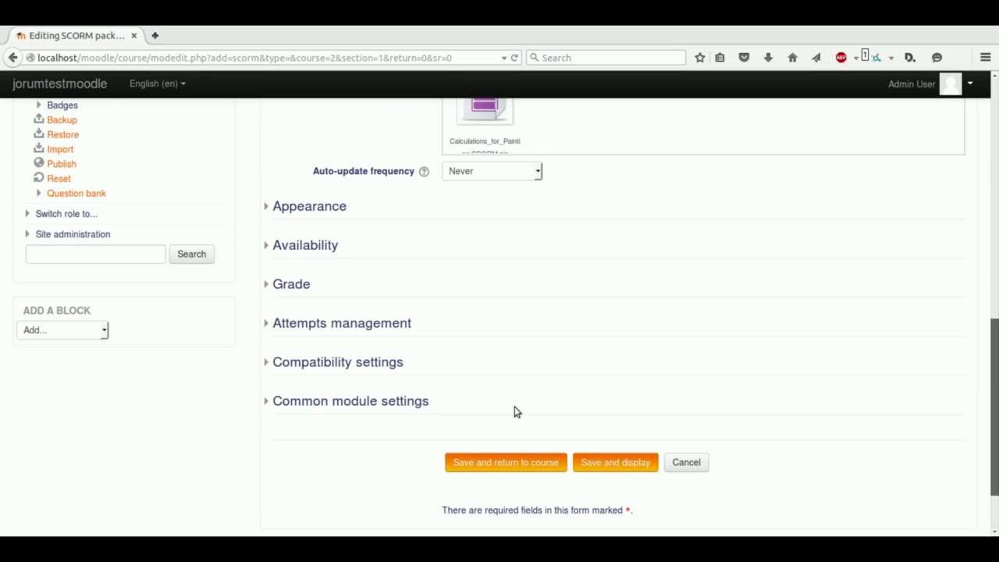
click(516, 464)
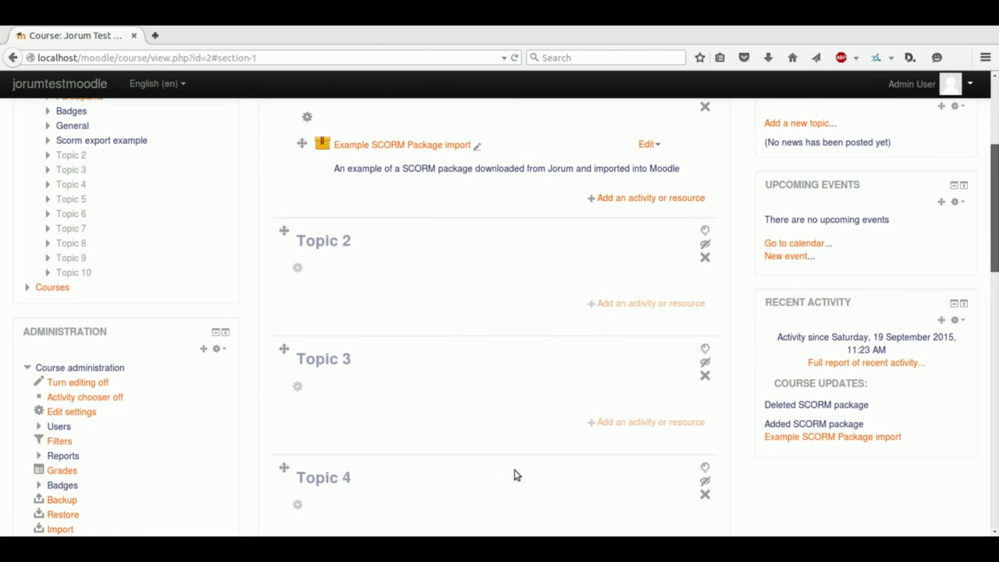
scroll(515, 475, up, 4)
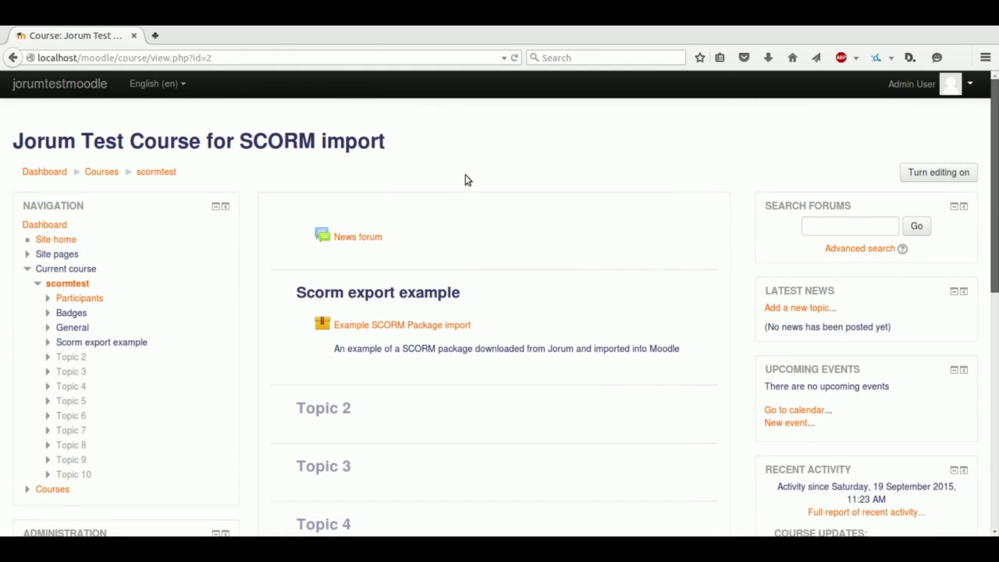
- Launch Example SCORM Package import in the SCORM player and advance to Surface Area, slide 3 of 10
click(429, 327)
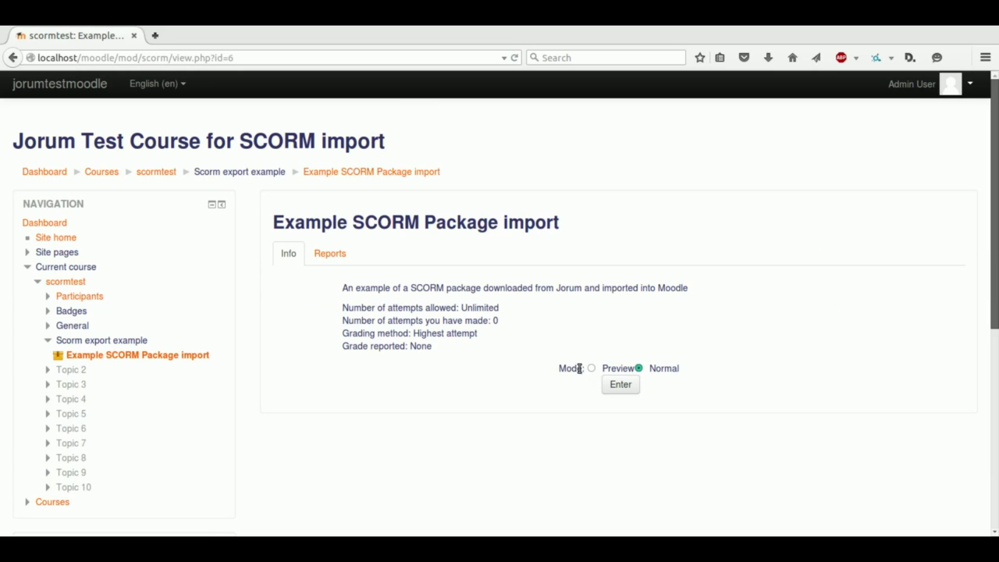
click(622, 392)
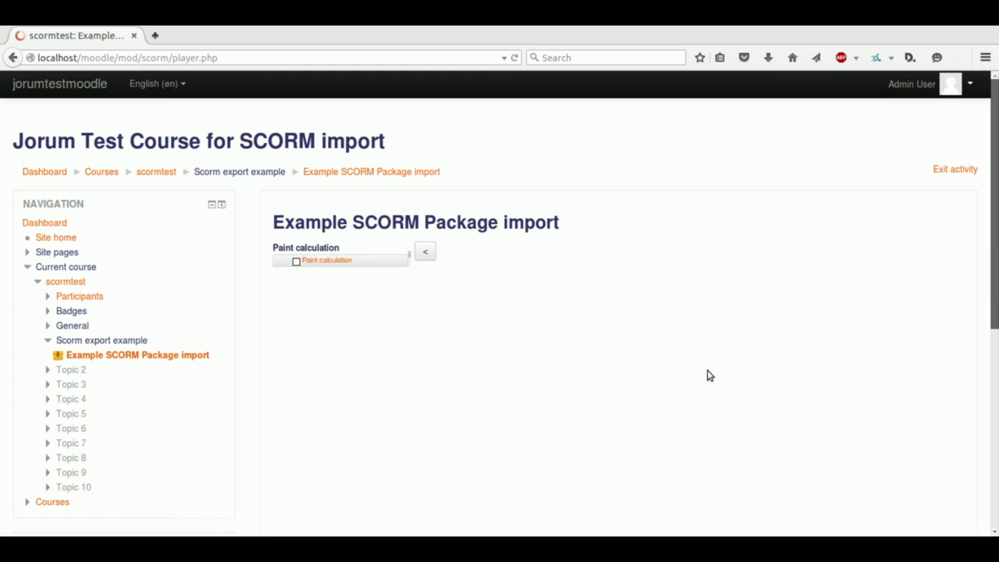
scroll(412, 373, down, 2)
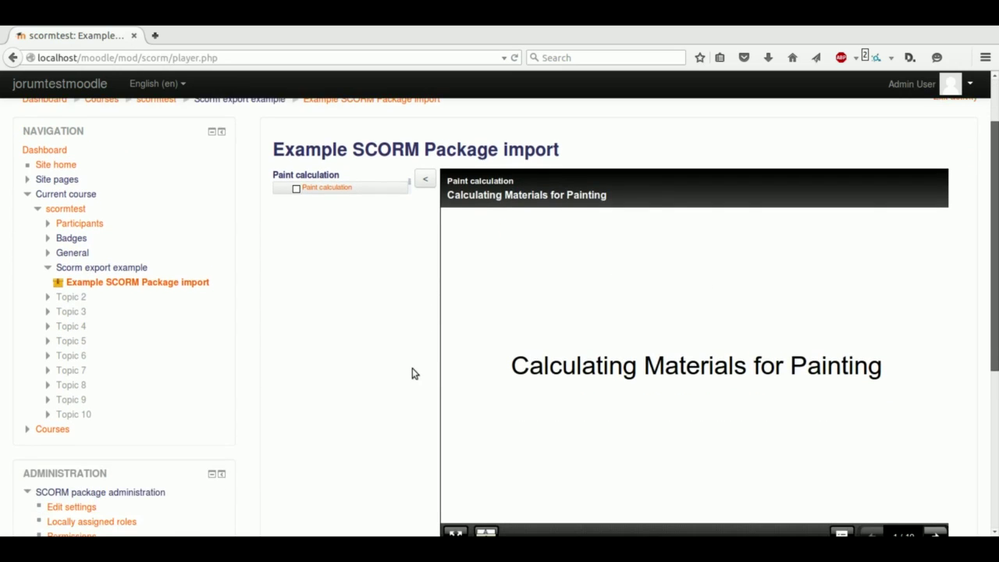
scroll(412, 373, down, 1)
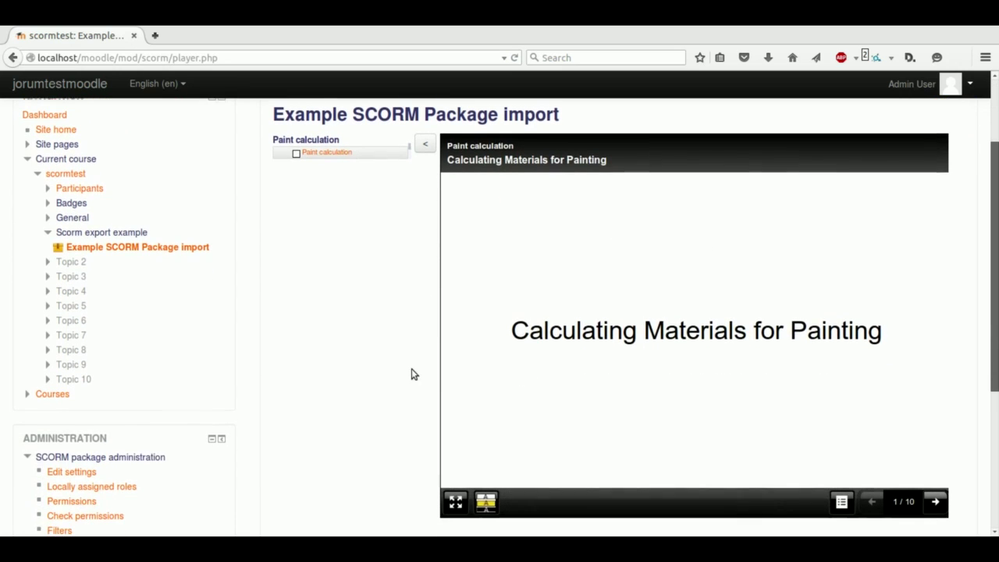
click(941, 509)
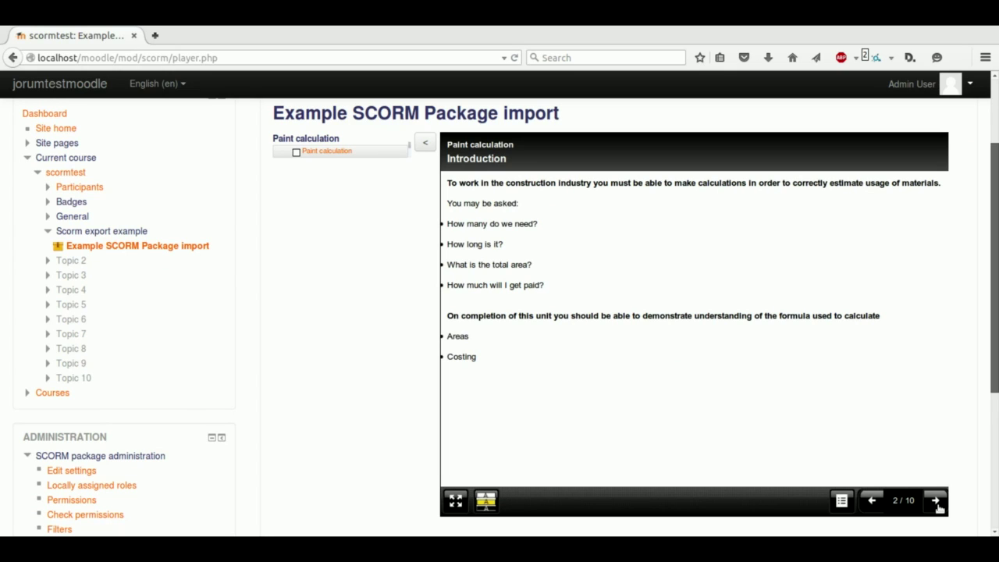
click(939, 507)
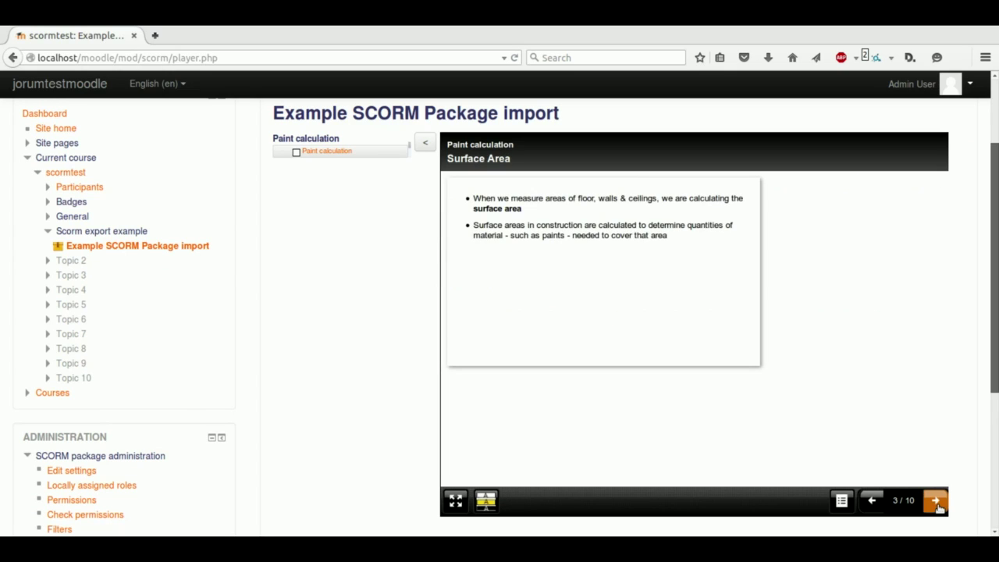